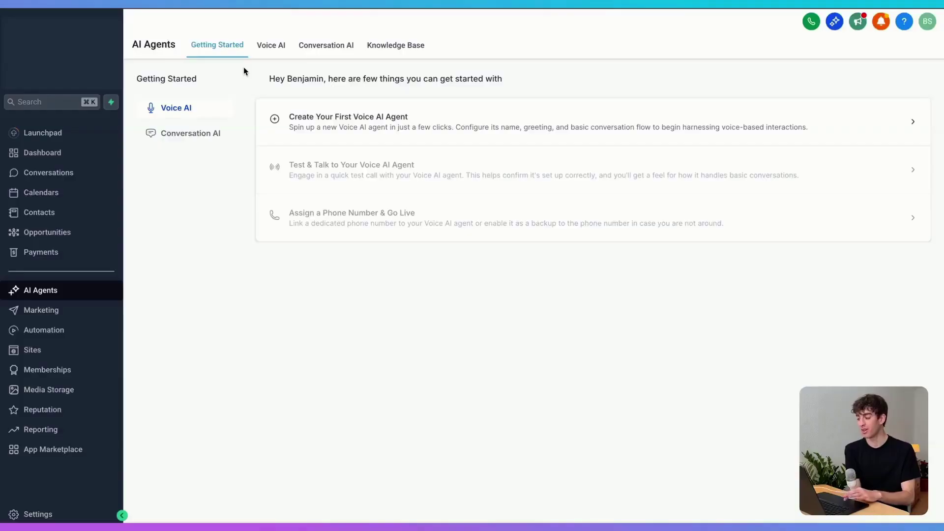
Step: Start the first Voice AI agent with default details and the Jessica voice, advancing to Agent Goals
{"action": "left_click", "coordinate": [68, 294]}
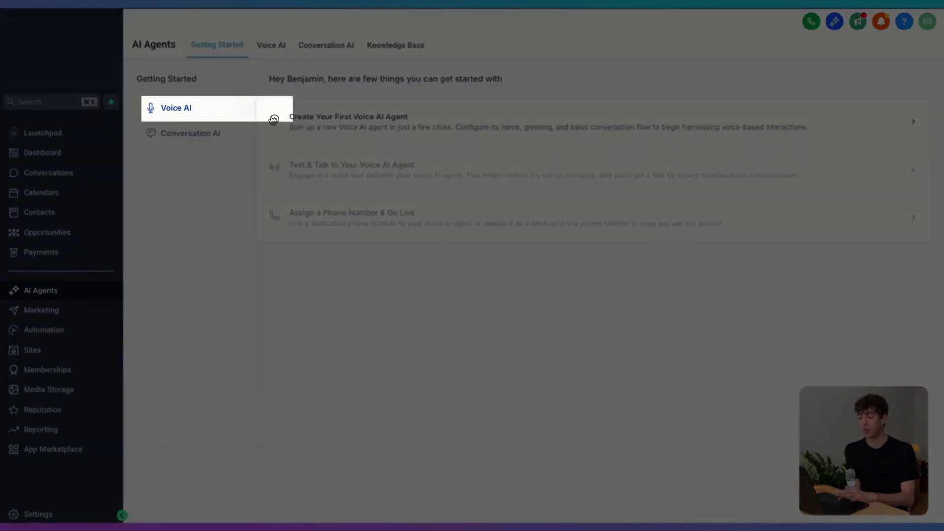
{"action": "left_click", "coordinate": [319, 124]}
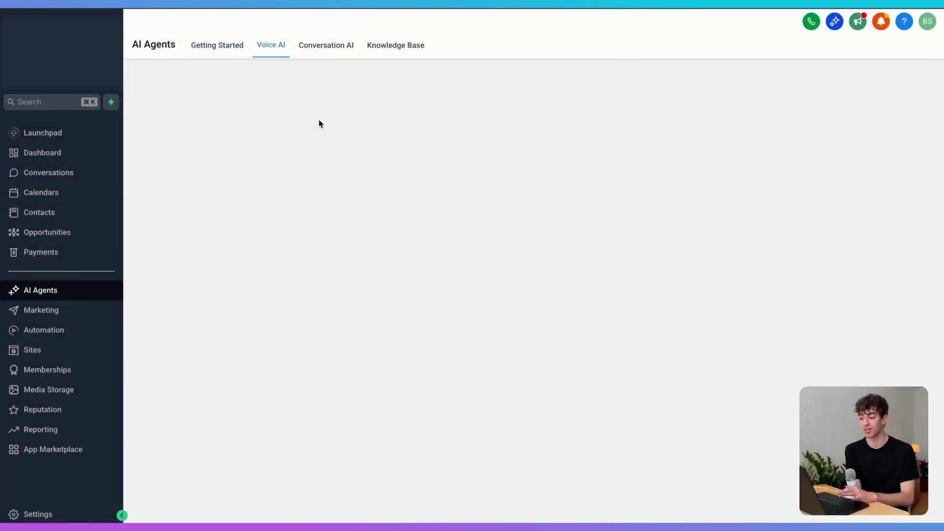
{"action": "scroll", "coordinate": [320, 124], "scroll_direction": "down", "scroll_amount": 2}
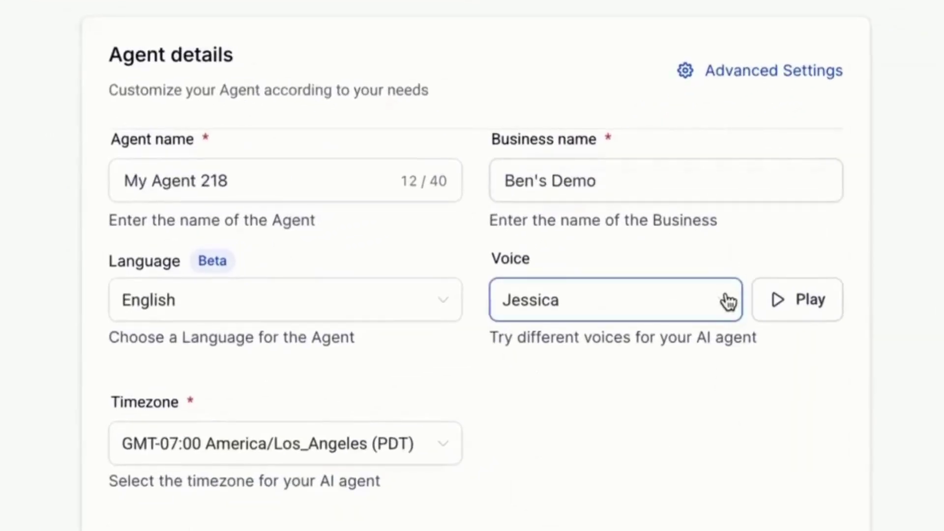
{"action": "left_click", "coordinate": [730, 300]}
{"action": "left_click", "coordinate": [722, 253]}
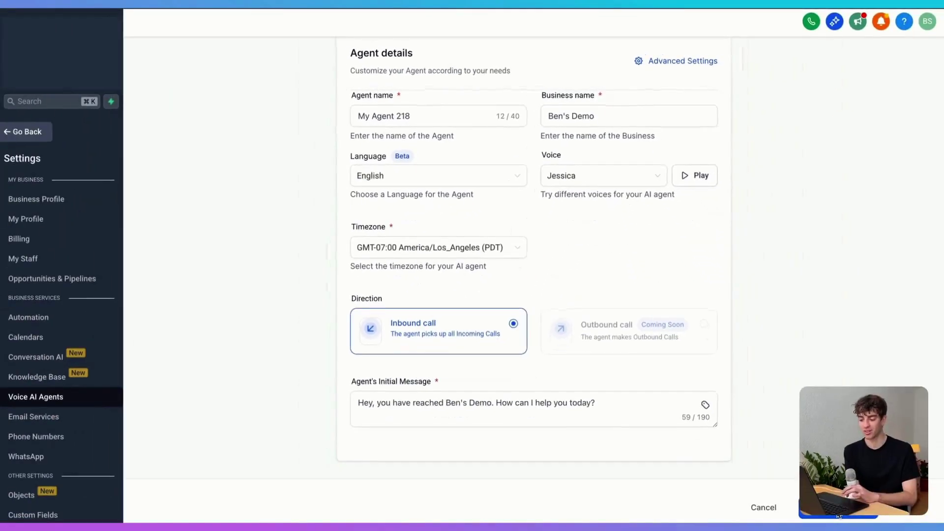
{"action": "left_click", "coordinate": [839, 514]}
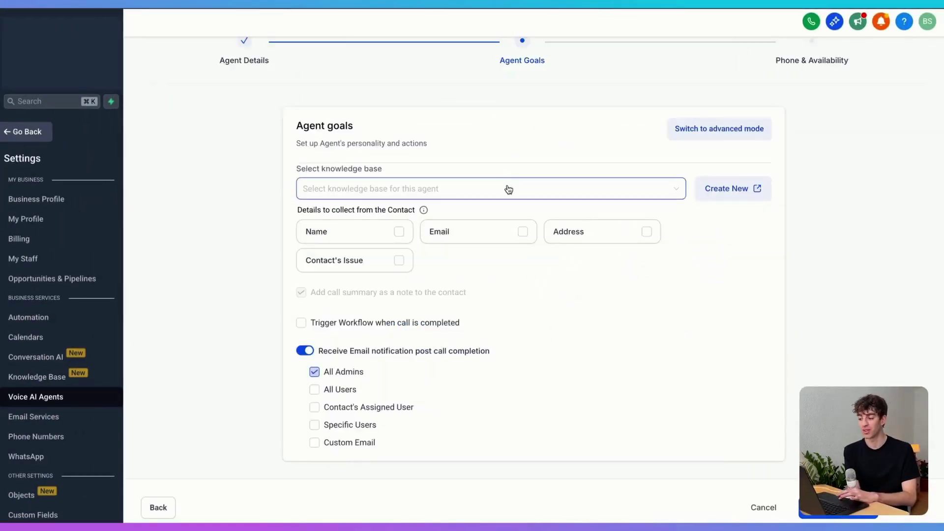
Step: Attach the Plumbing knowledge base to the new voice agent, My Agent 218
{"action": "left_click", "coordinate": [740, 192]}
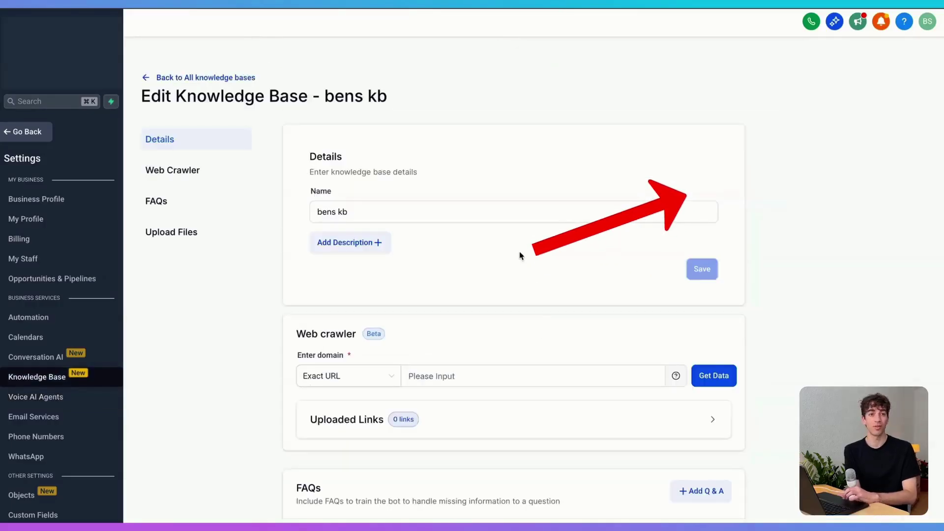
{"action": "scroll", "coordinate": [521, 256], "scroll_direction": "down", "scroll_amount": 1}
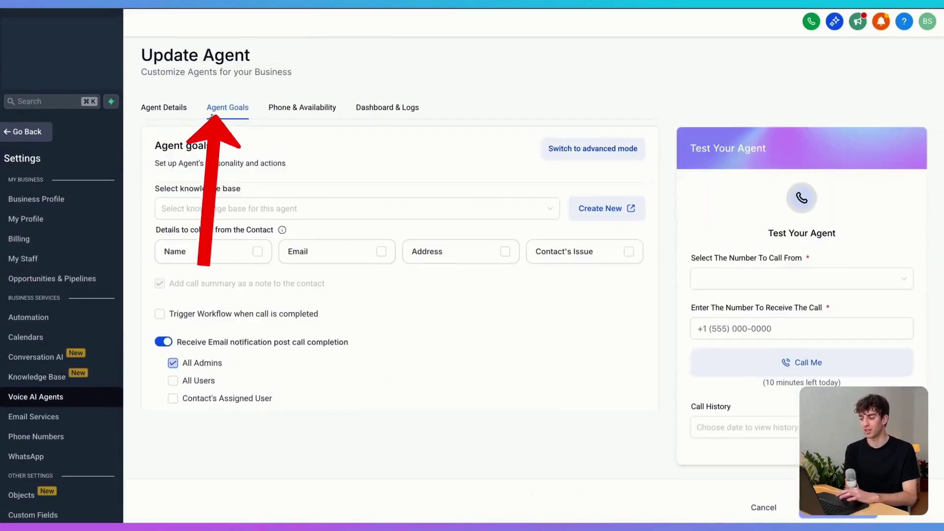
{"action": "left_click", "coordinate": [421, 216]}
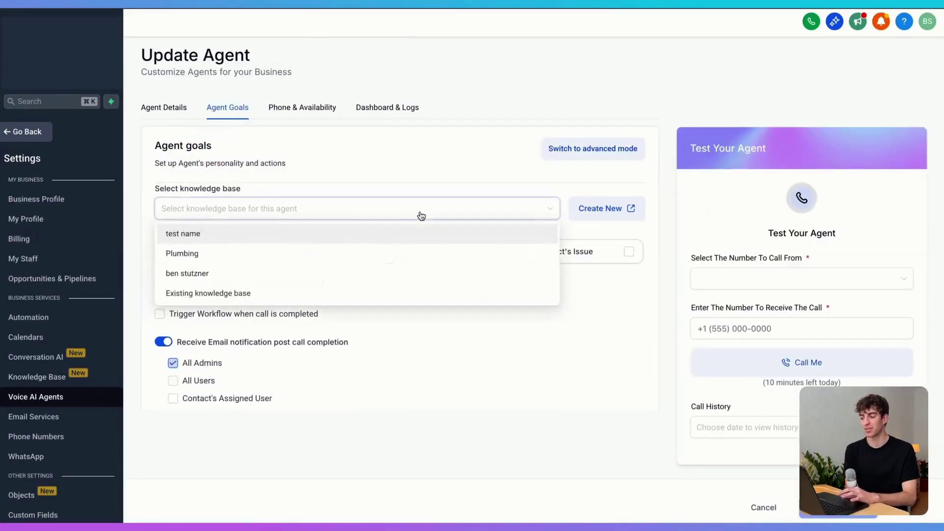
{"action": "left_click", "coordinate": [196, 256]}
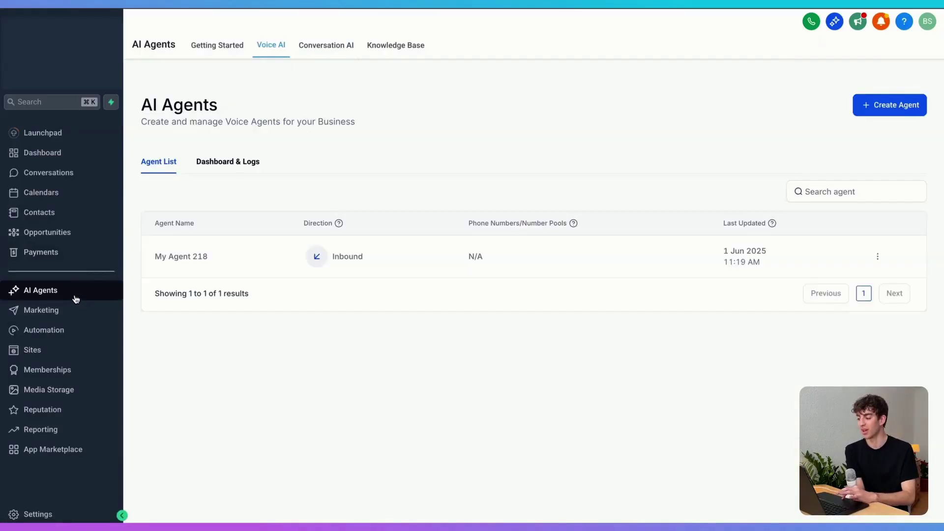
Step: Open the Create new bot dialog from the Conversation AI bots page
{"action": "left_click", "coordinate": [317, 47]}
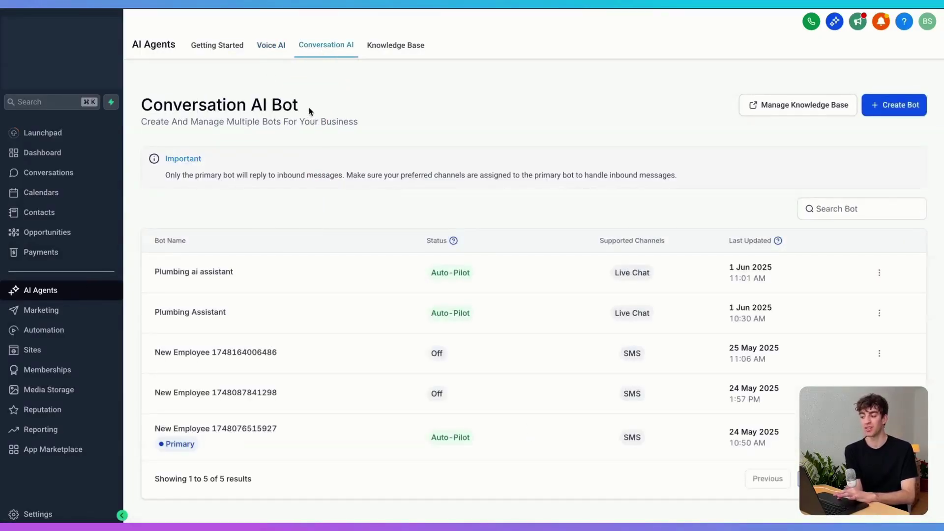
{"action": "left_click", "coordinate": [884, 105]}
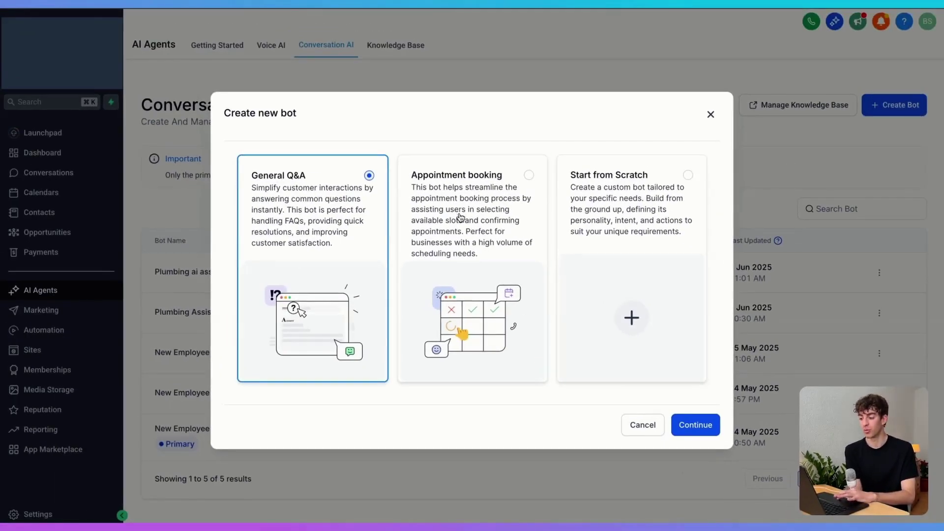
Step: Create an Appointment booking bot named 'bens bot' on Auto Pilot, adding Facebook as a channel
{"action": "left_click", "coordinate": [460, 217]}
{"action": "left_click", "coordinate": [696, 426]}
{"action": "type", "text": "bens bot"}
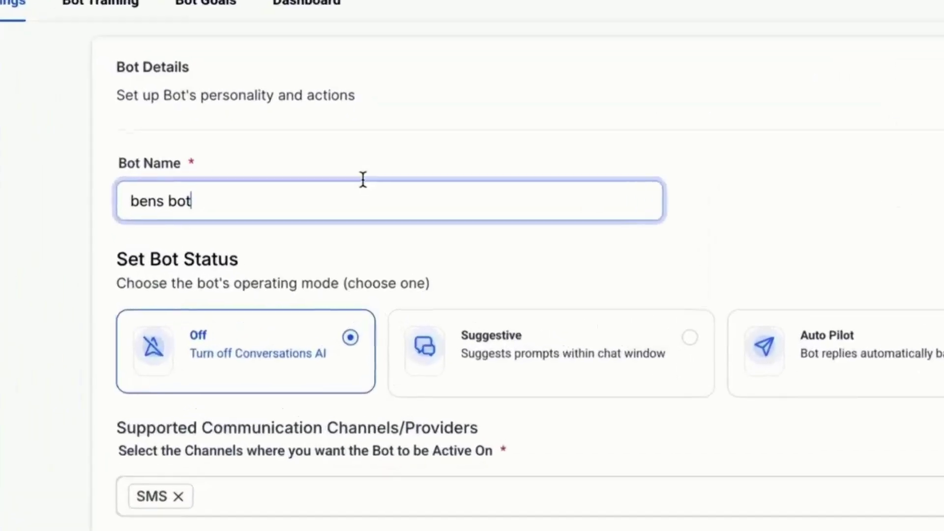
{"action": "left_click", "coordinate": [818, 350]}
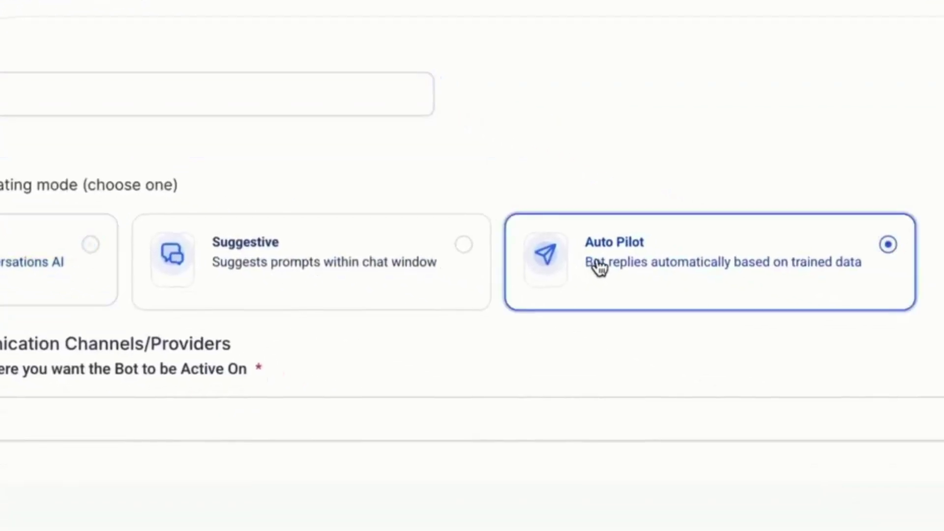
{"action": "left_click", "coordinate": [453, 511]}
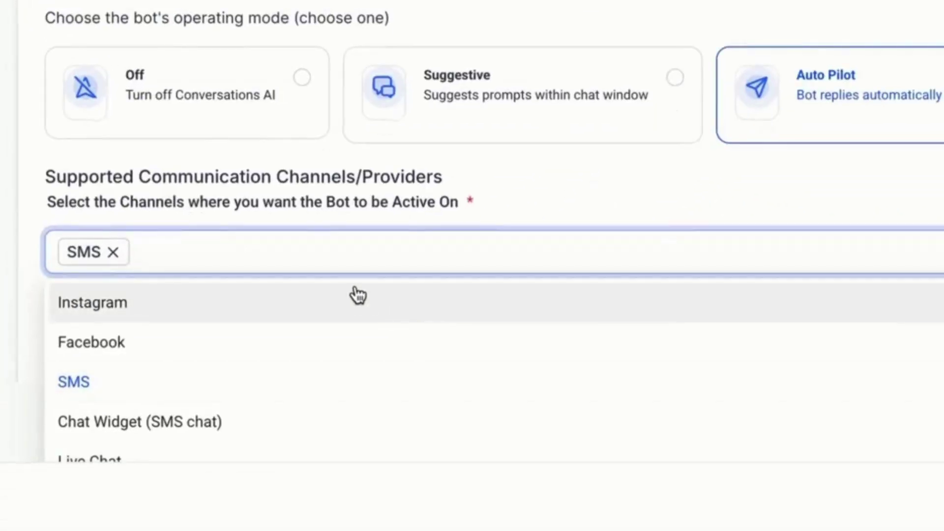
{"action": "left_click", "coordinate": [379, 392]}
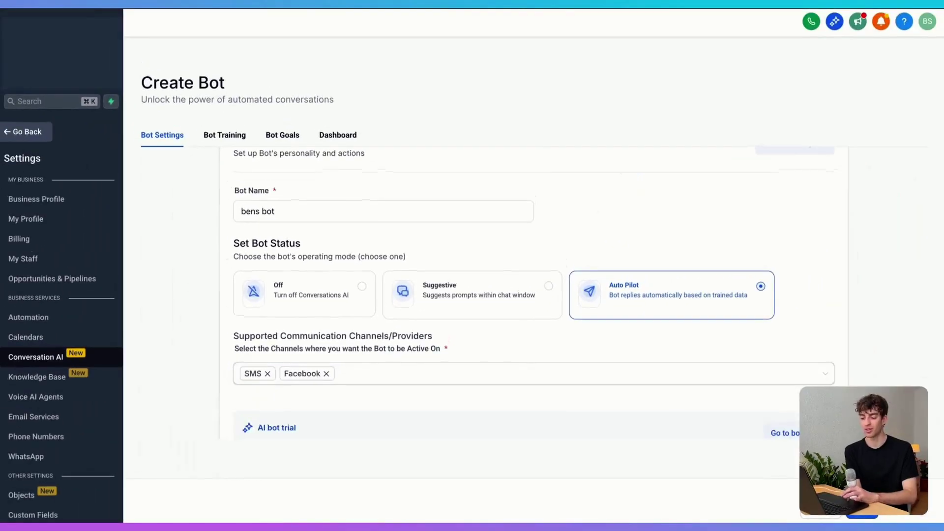
{"action": "left_click", "coordinate": [861, 515]}
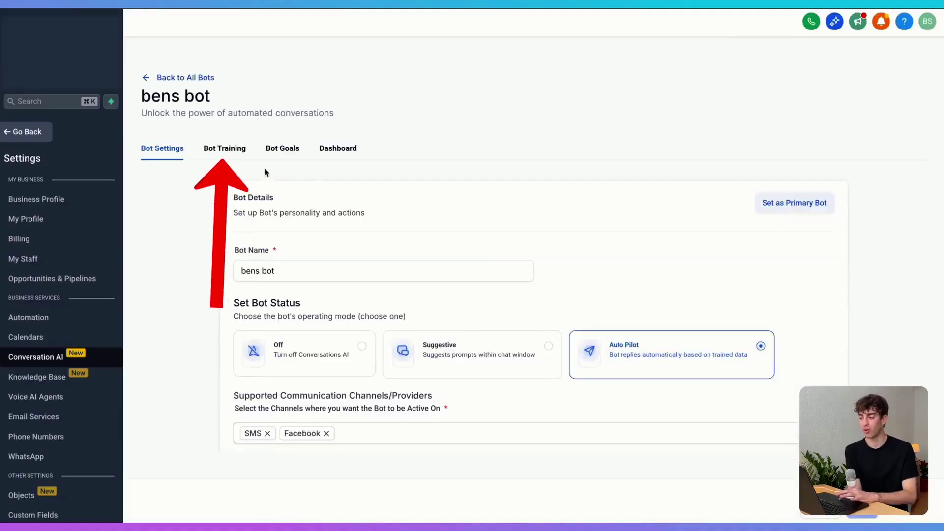
Step: Select Plumbing as the knowledge base in bens bot's Bot Training settings
{"action": "left_click", "coordinate": [221, 153]}
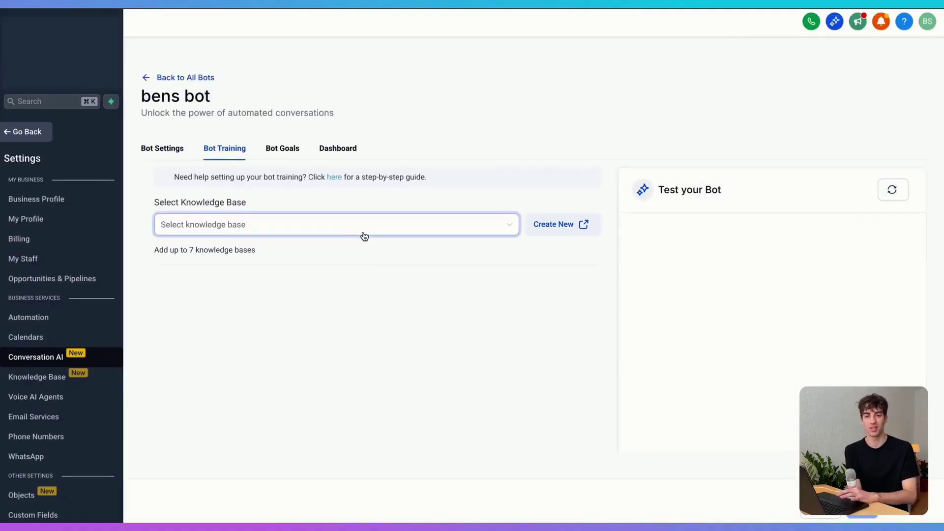
{"action": "left_click", "coordinate": [338, 234]}
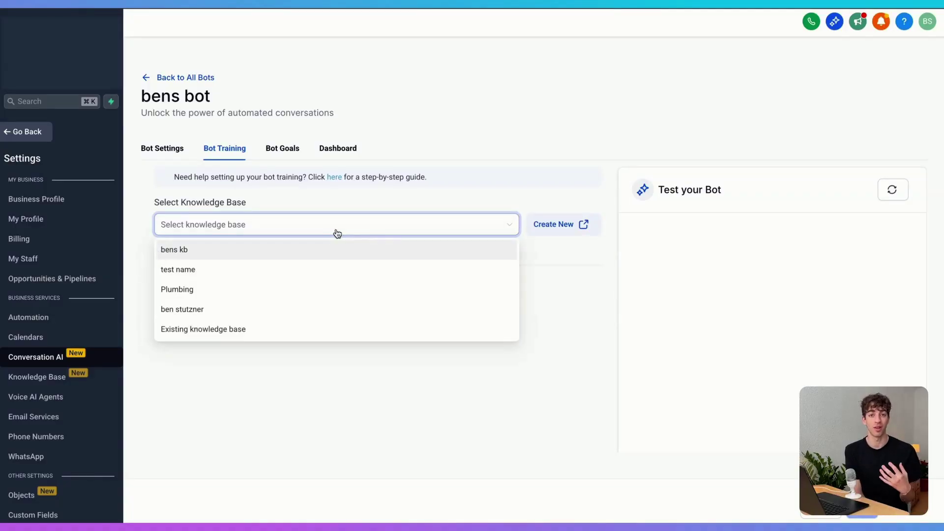
{"action": "left_click", "coordinate": [296, 291]}
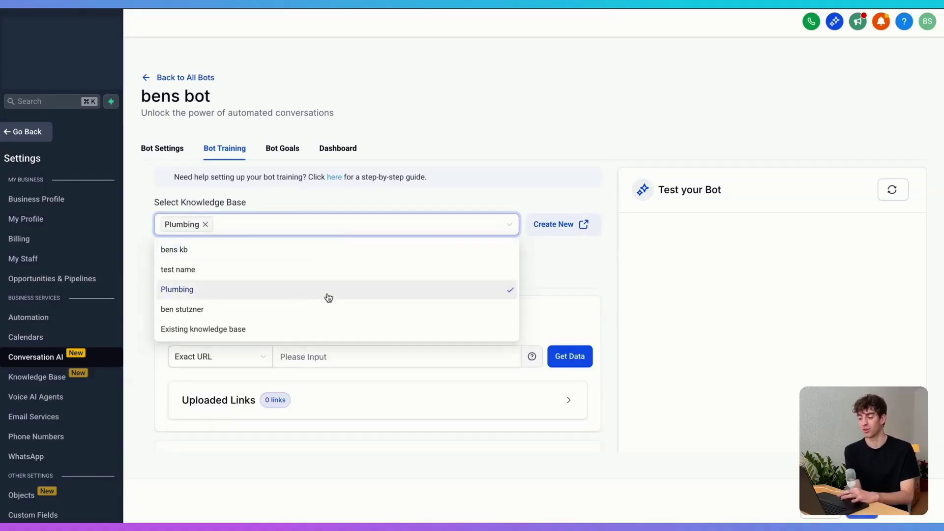
{"action": "left_click", "coordinate": [746, 497]}
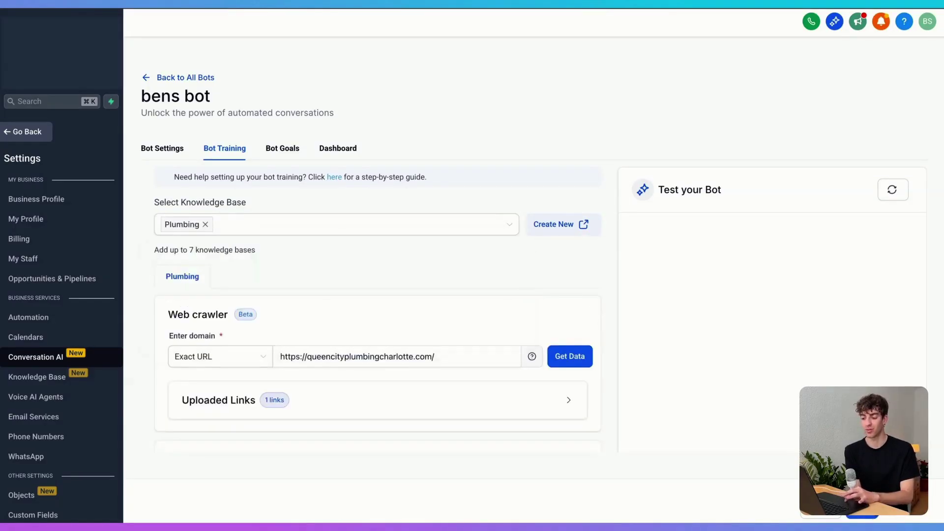
{"action": "scroll", "coordinate": [839, 369], "scroll_direction": "down", "scroll_amount": 3}
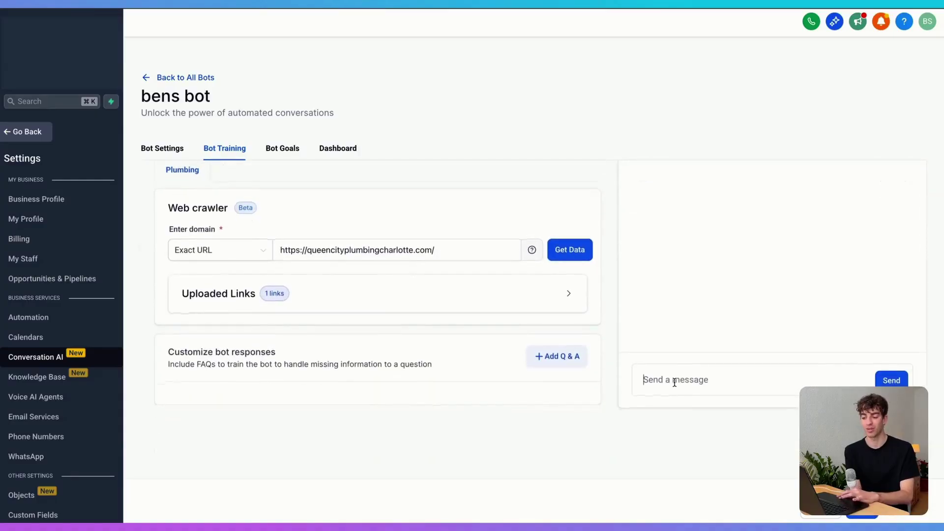
{"action": "scroll", "coordinate": [674, 382], "scroll_direction": "up", "scroll_amount": 1}
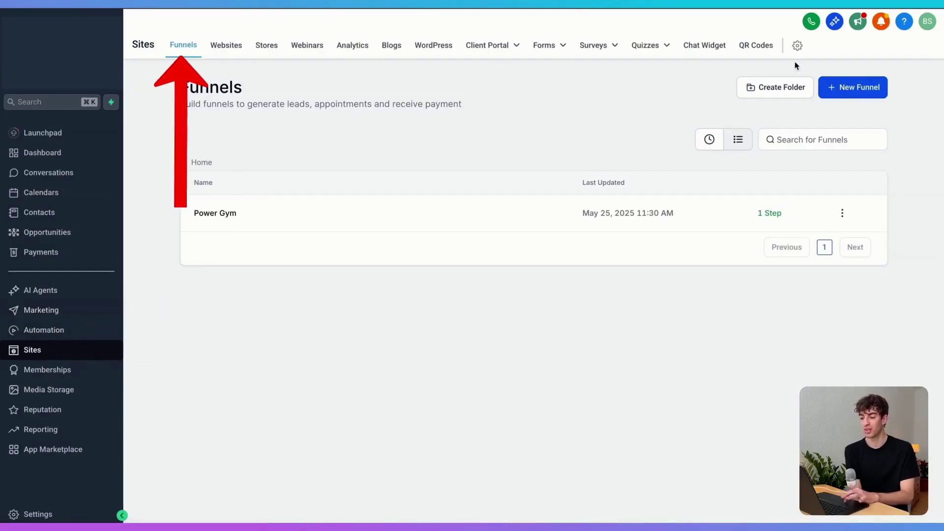
Step: Start a Funnel AI funnel for the Accountant industry named 'bens accountant'
{"action": "left_click", "coordinate": [831, 88]}
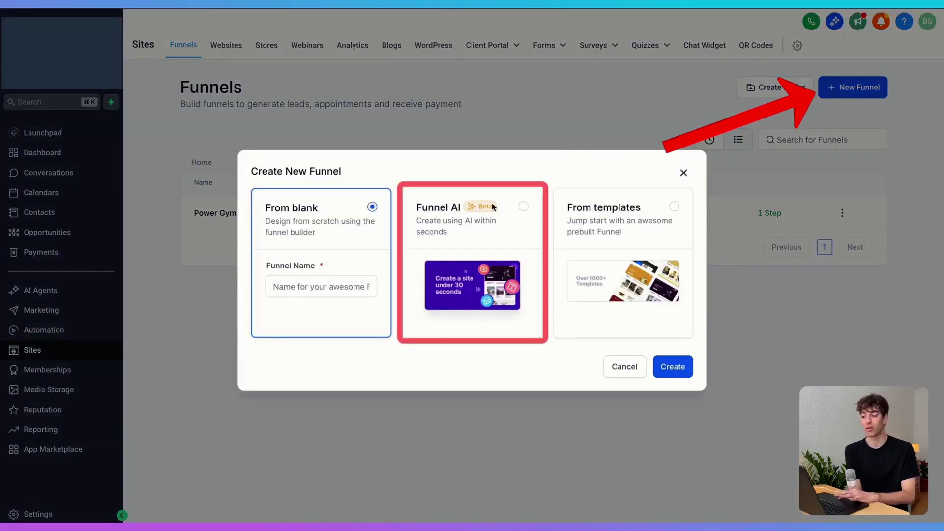
{"action": "left_click", "coordinate": [449, 232]}
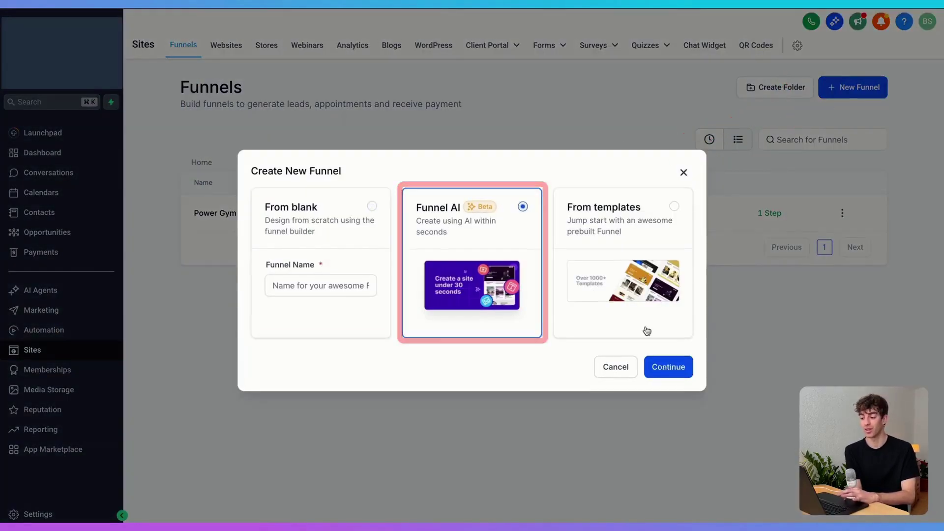
{"action": "left_click", "coordinate": [667, 367]}
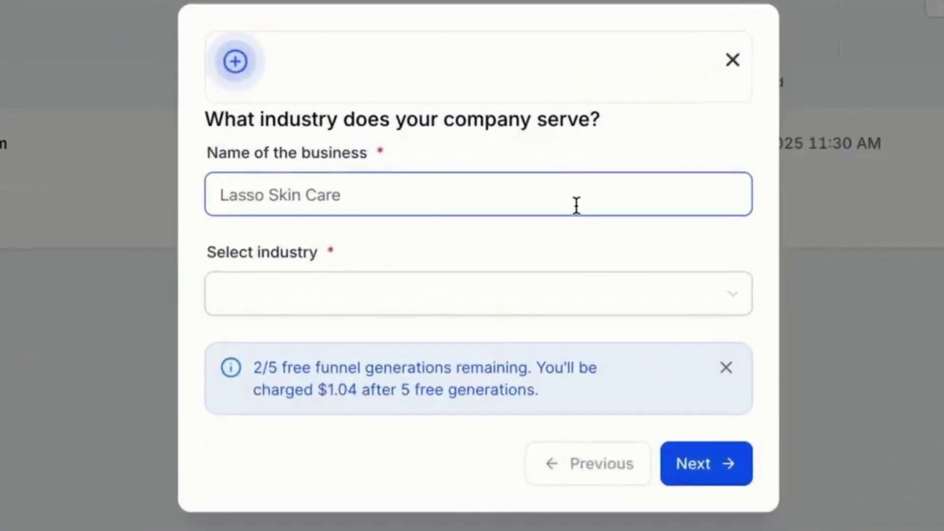
{"action": "left_click", "coordinate": [538, 292]}
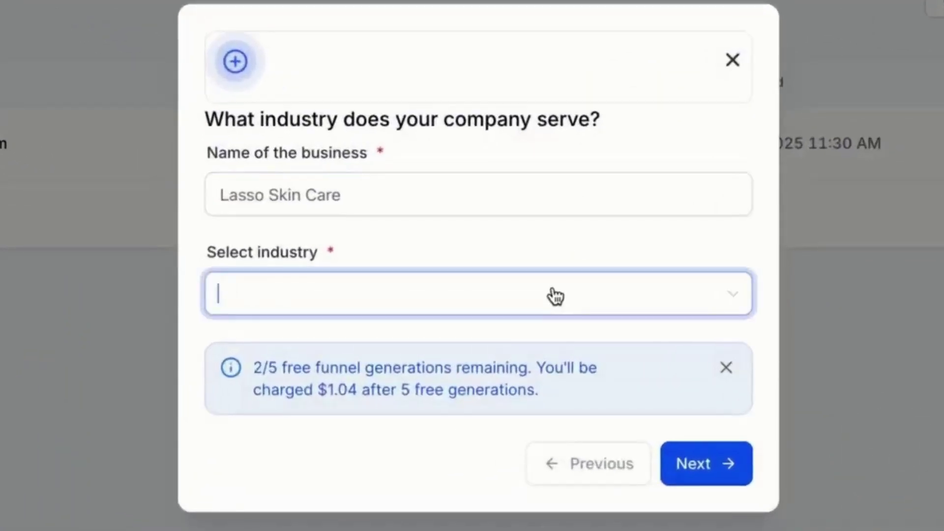
{"action": "scroll", "coordinate": [499, 473], "scroll_direction": "down", "scroll_amount": 3}
{"action": "left_click", "coordinate": [495, 492]}
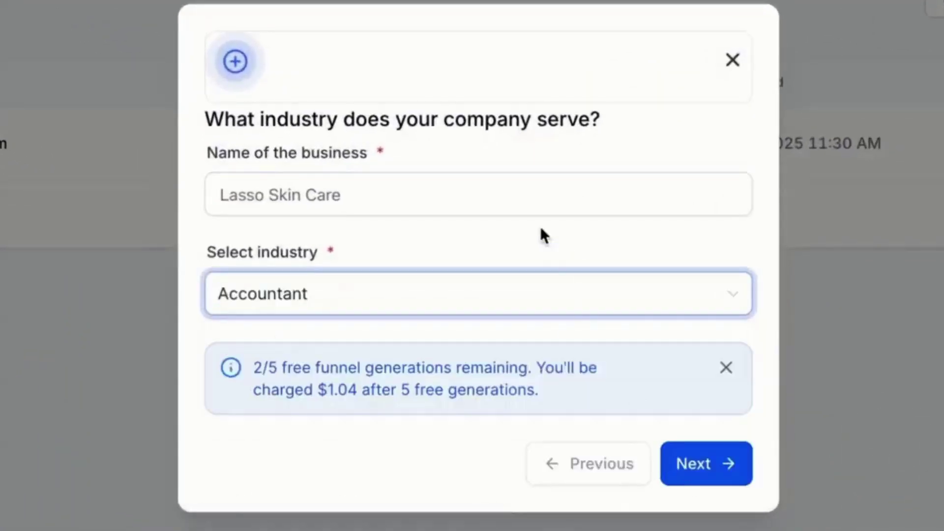
{"action": "type", "text": "bens accountant"}
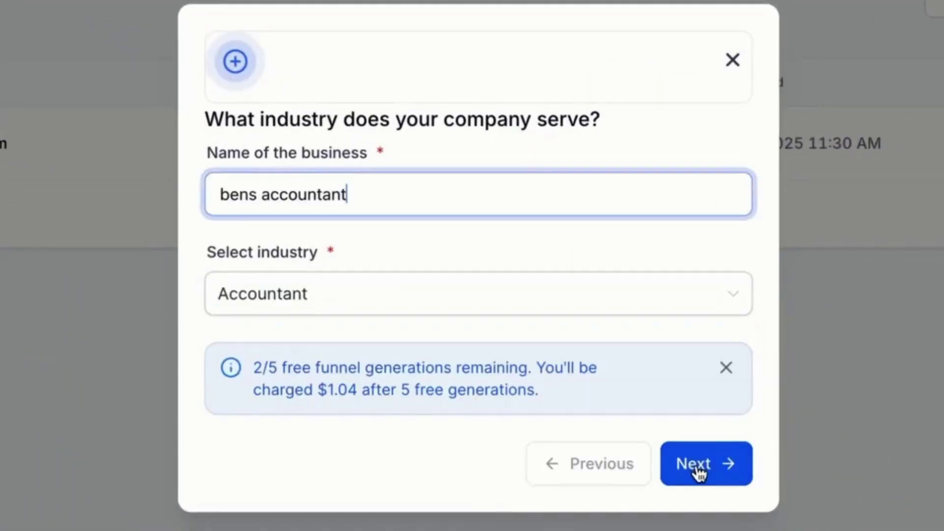
{"action": "left_click", "coordinate": [698, 472]}
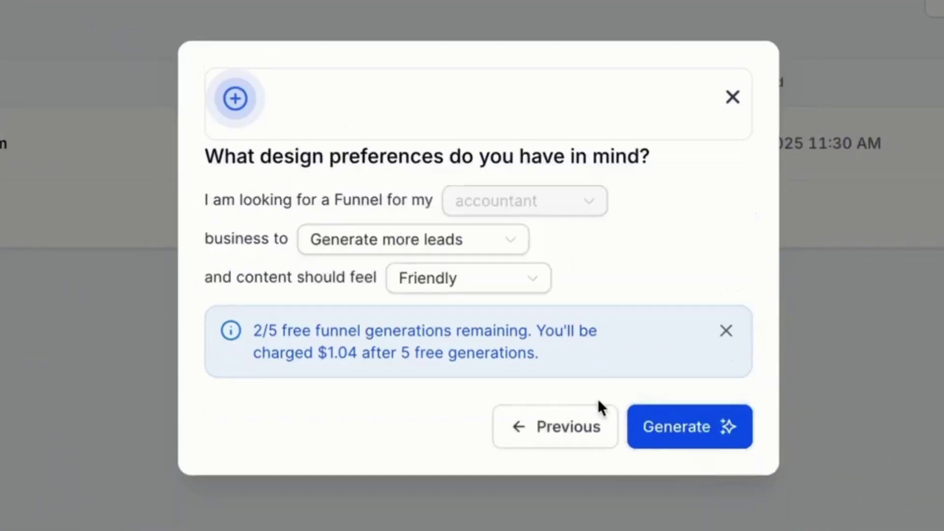
Step: Set the funnel goal to Get more appointments with a Friendly tone, and generate it
{"action": "left_click", "coordinate": [434, 250]}
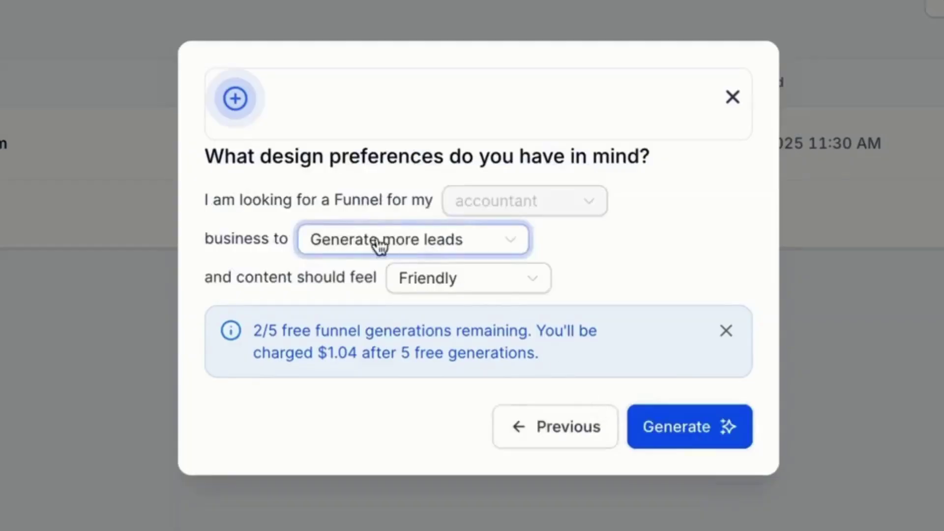
{"action": "left_click", "coordinate": [334, 252]}
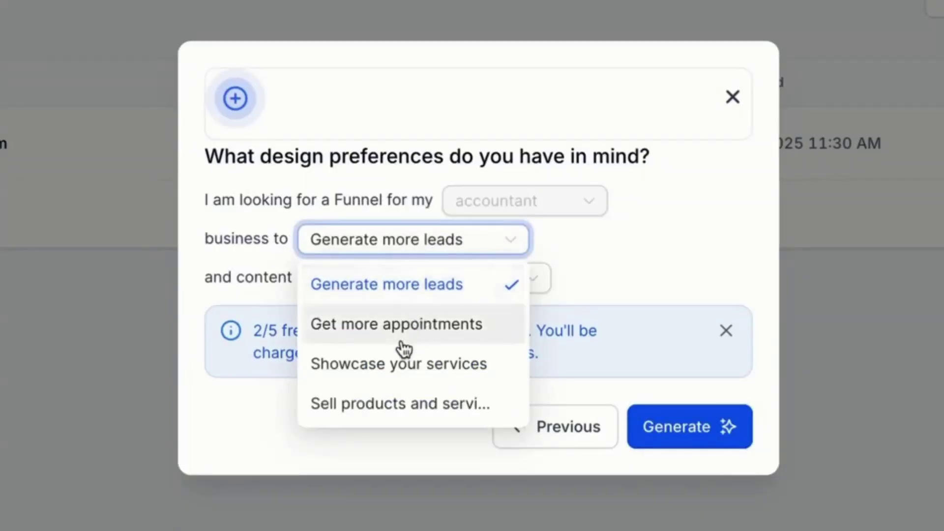
{"action": "left_click", "coordinate": [364, 324]}
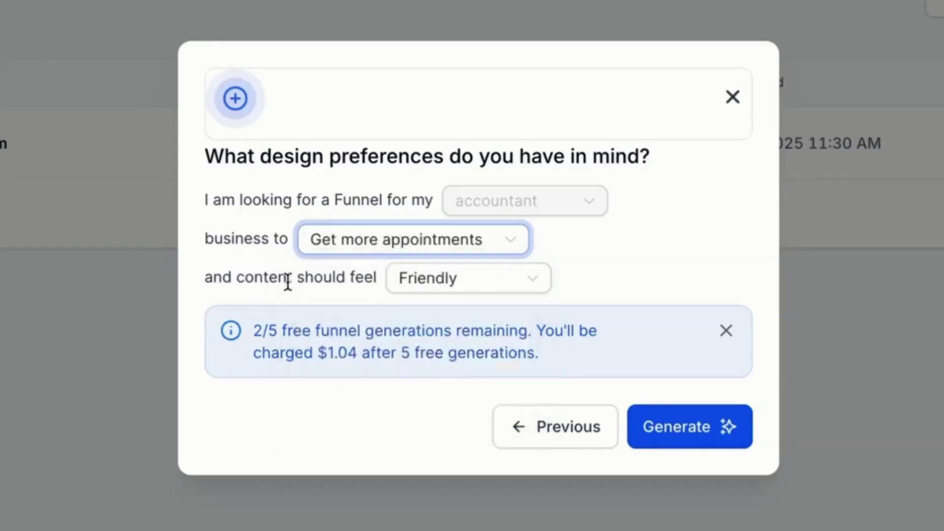
{"action": "left_click", "coordinate": [433, 295]}
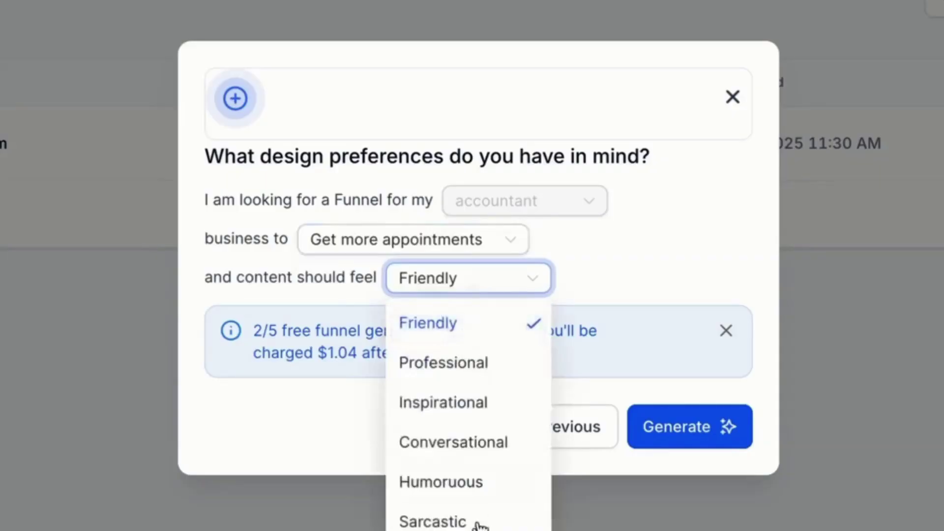
{"action": "left_click", "coordinate": [601, 256]}
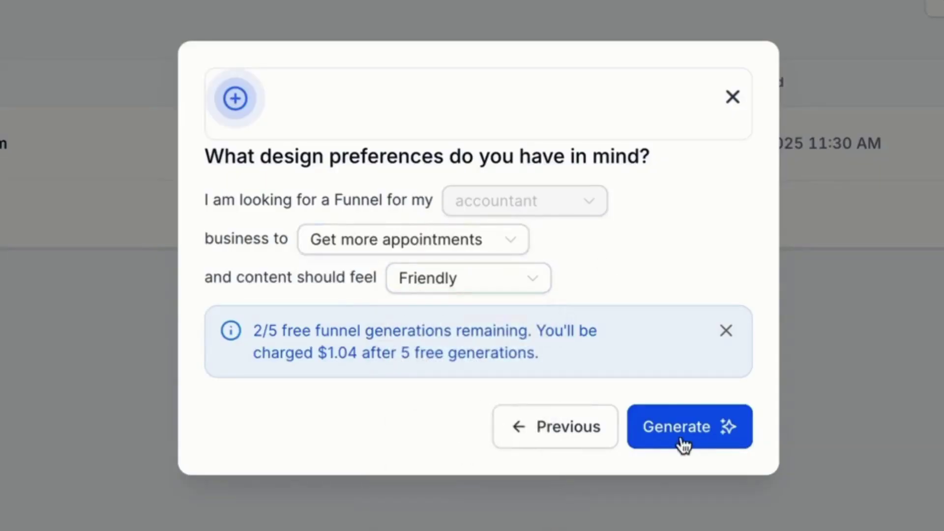
{"action": "left_click", "coordinate": [690, 440]}
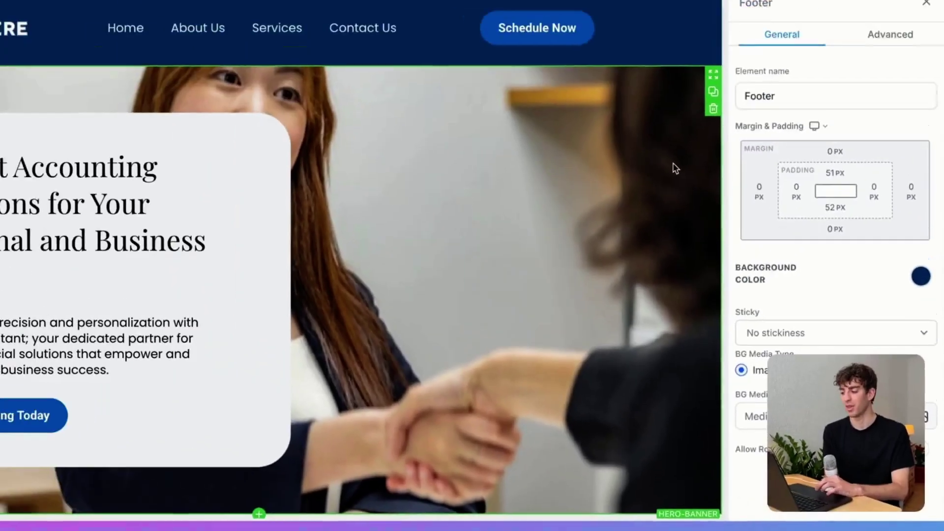
Step: Scroll through the generated accounting page, from the hero banner down to the bottom
{"action": "scroll", "coordinate": [724, 234], "scroll_direction": "down", "scroll_amount": 7}
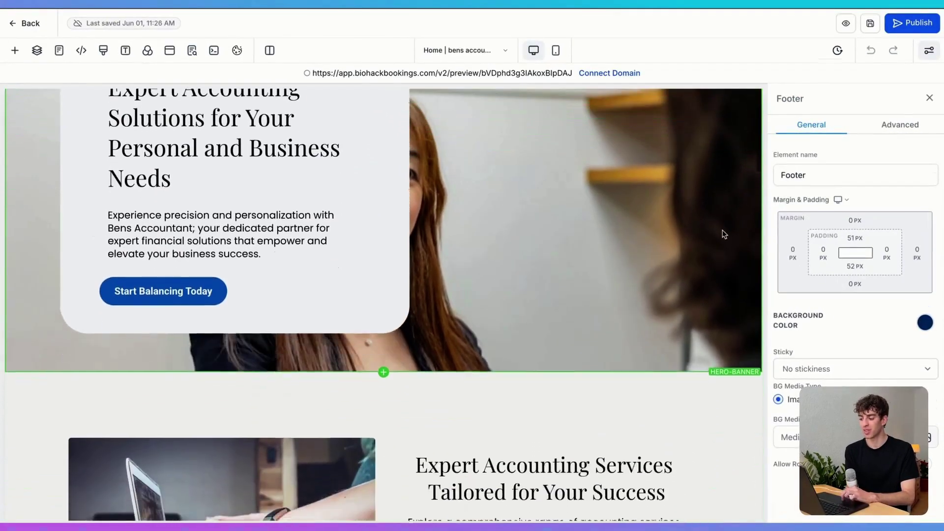
{"action": "scroll", "coordinate": [641, 252], "scroll_direction": "down", "scroll_amount": 1}
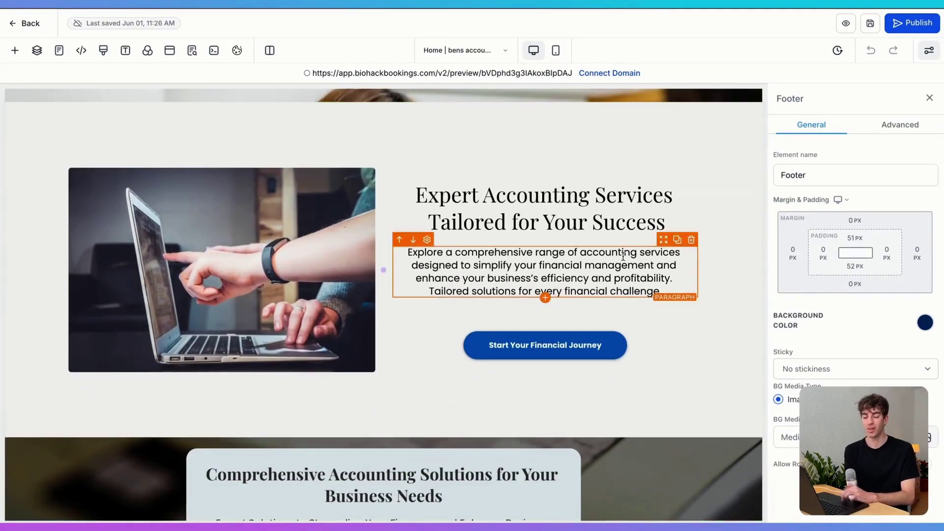
{"action": "scroll", "coordinate": [623, 256], "scroll_direction": "down", "scroll_amount": 5}
{"action": "scroll", "coordinate": [623, 256], "scroll_direction": "down", "scroll_amount": 2}
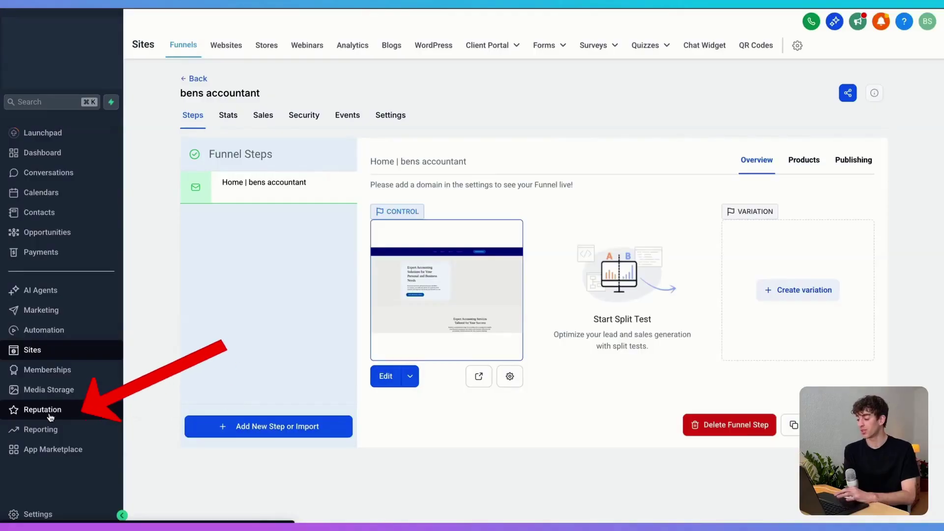
Step: Check the empty Reputation reviews list, then open the Reviews AI settings
{"action": "left_click", "coordinate": [50, 416]}
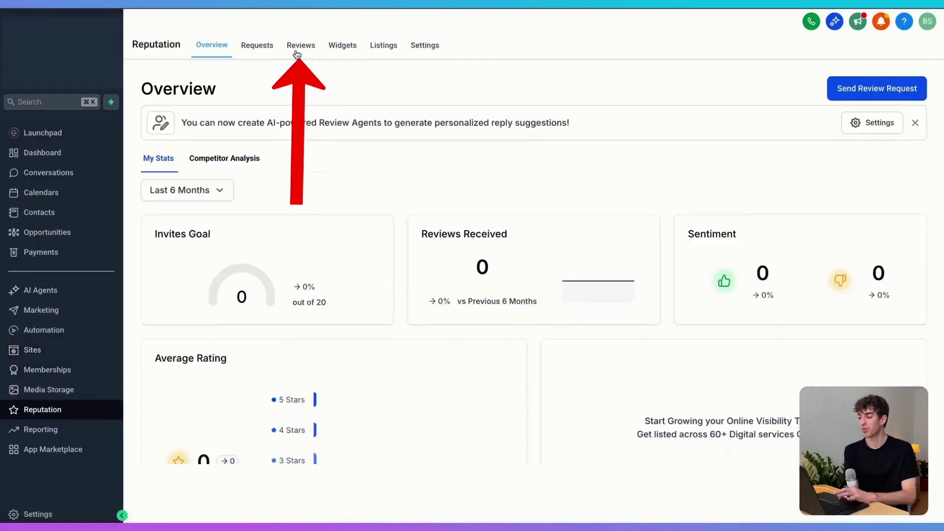
{"action": "left_click", "coordinate": [298, 50]}
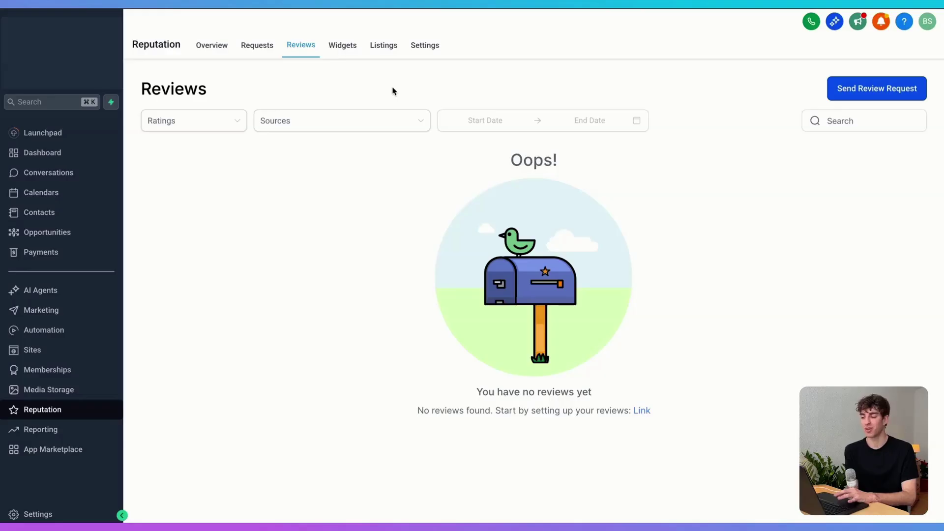
{"action": "left_click", "coordinate": [432, 54]}
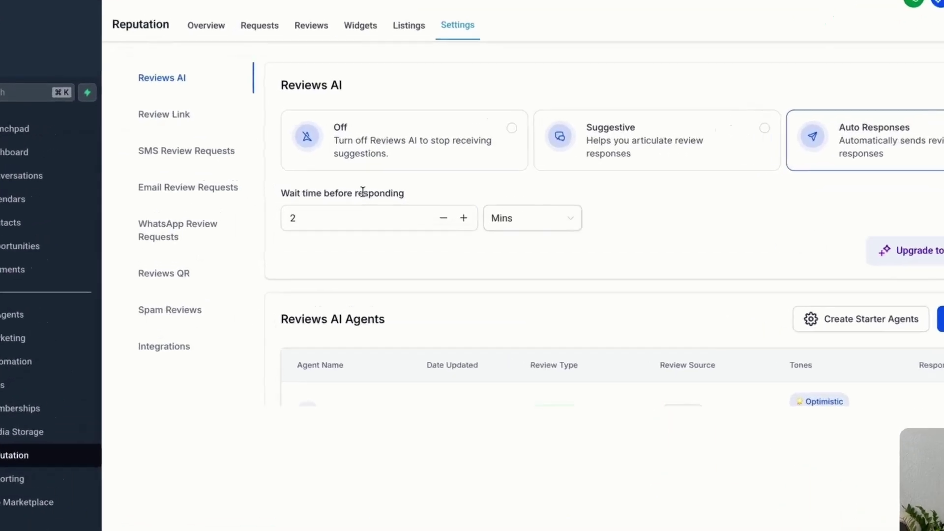
{"action": "left_click", "coordinate": [409, 238]}
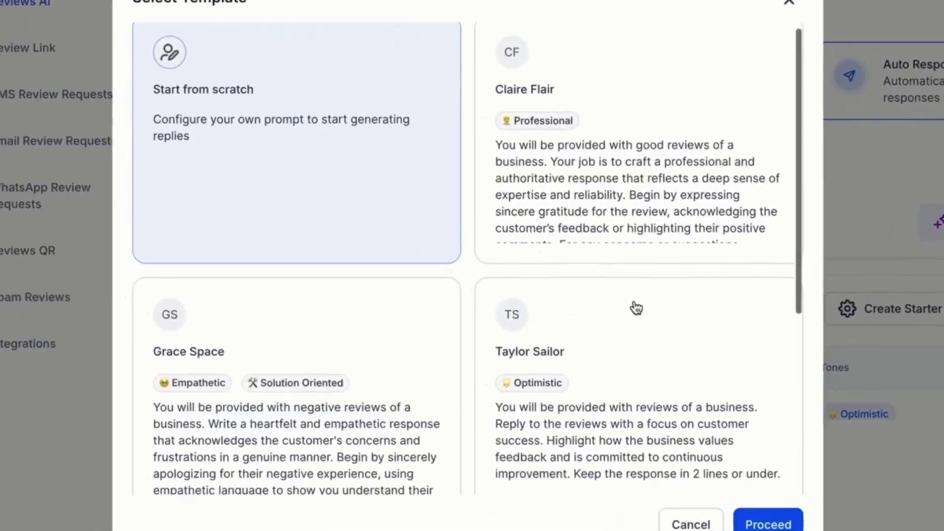
{"action": "scroll", "coordinate": [380, 334], "scroll_direction": "down", "scroll_amount": 5}
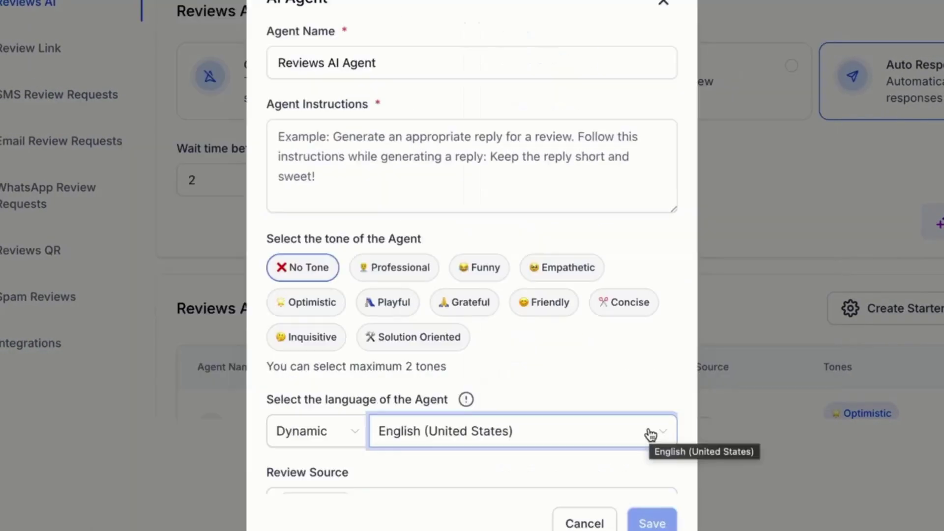
{"action": "scroll", "coordinate": [651, 435], "scroll_direction": "down", "scroll_amount": 3}
{"action": "left_click", "coordinate": [488, 394]}
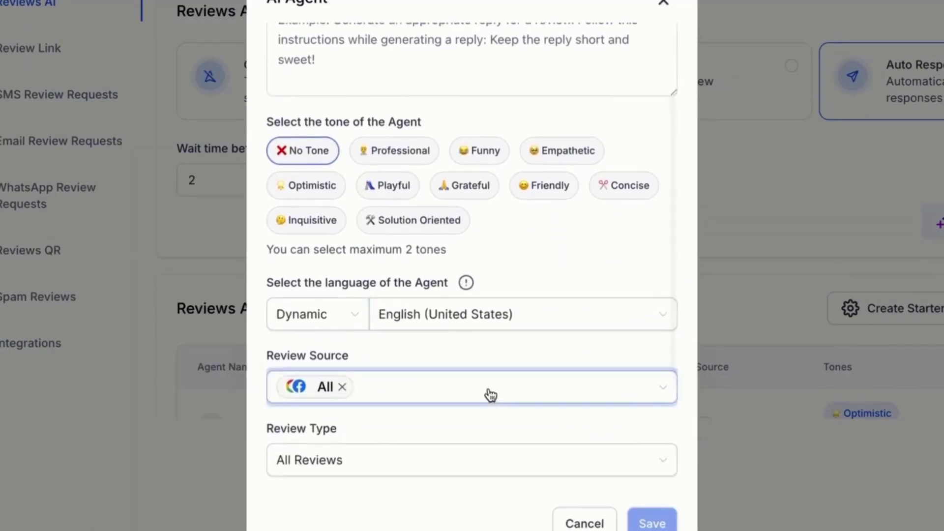
{"action": "left_click", "coordinate": [490, 395]}
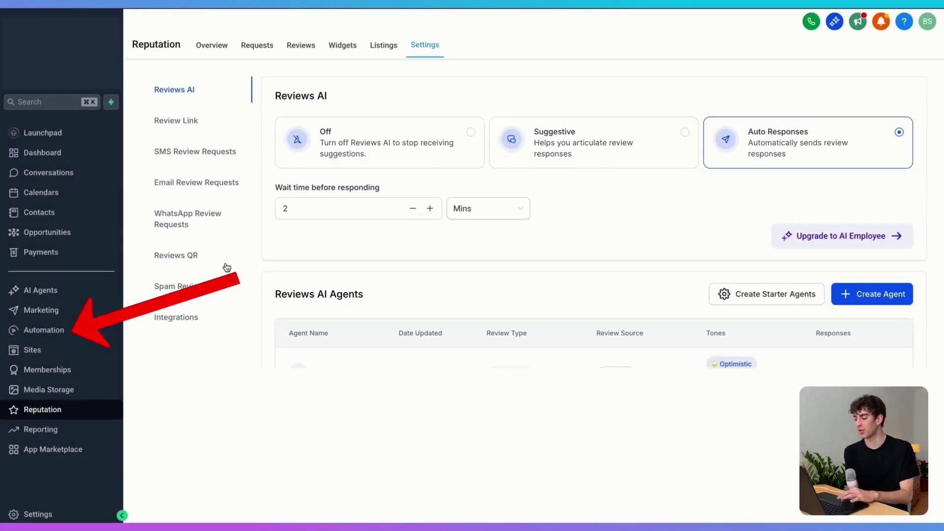
{"action": "left_click", "coordinate": [57, 332]}
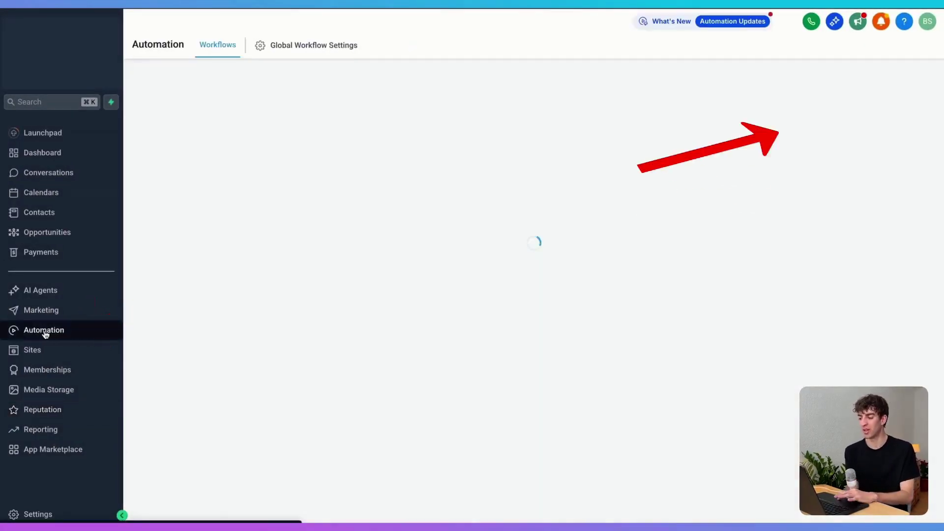
Step: Create a new workflow from scratch
{"action": "left_click", "coordinate": [827, 93]}
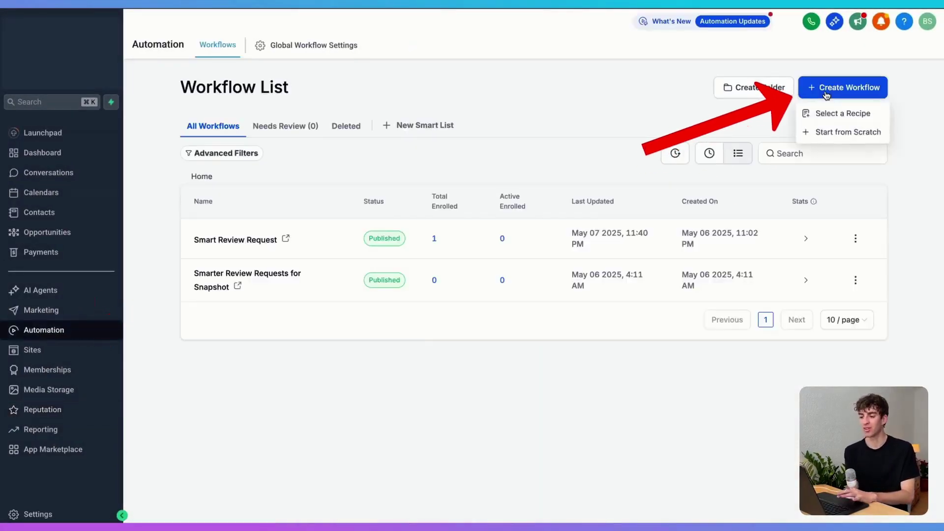
{"action": "left_click", "coordinate": [825, 134]}
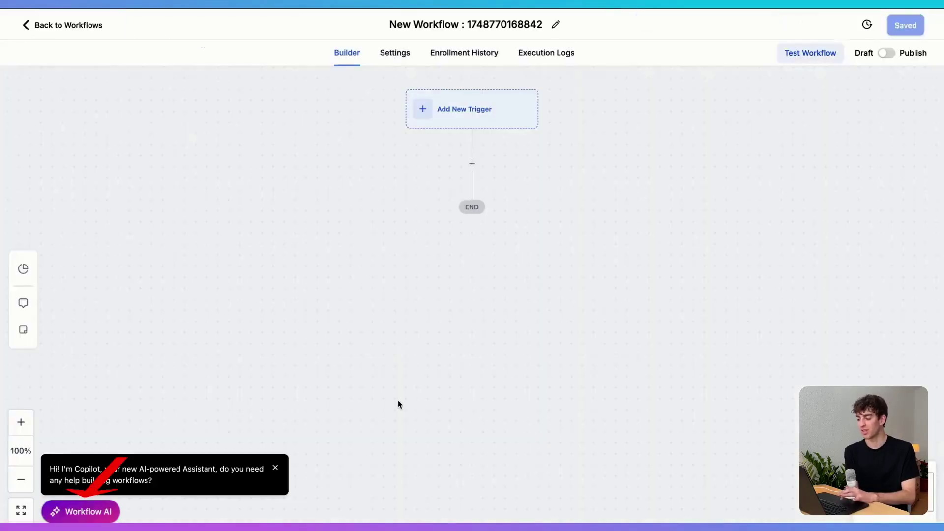
Step: Ask Workflow AI for suggested actions and review its reply, like Send Welcome Email
{"action": "left_click", "coordinate": [91, 513]}
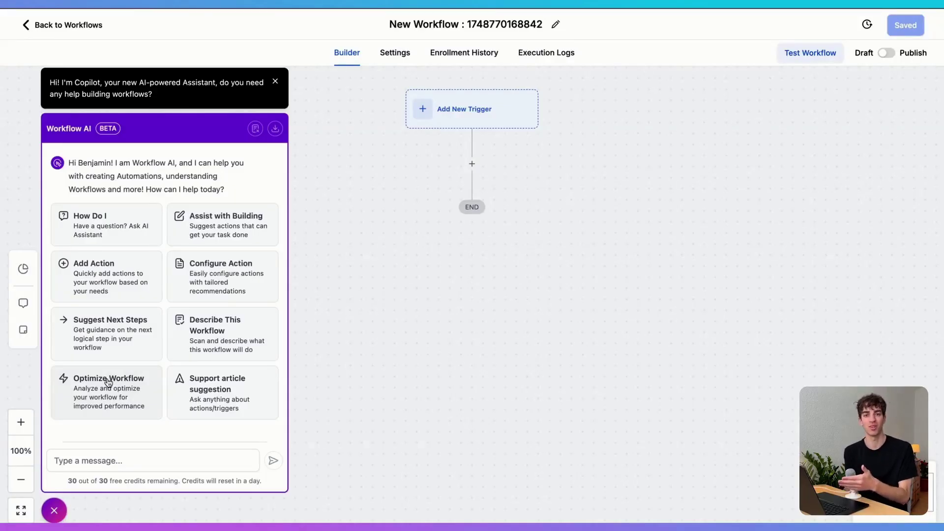
{"action": "left_click", "coordinate": [91, 457]}
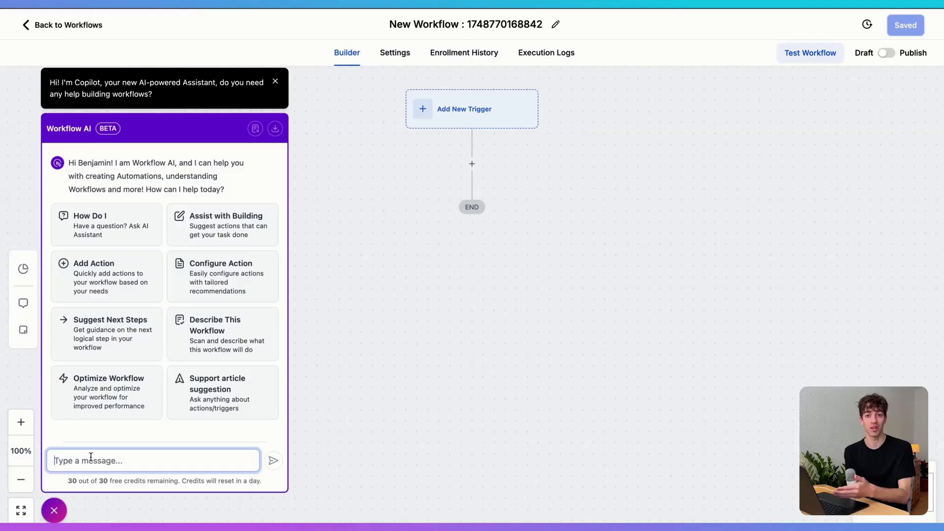
{"action": "left_click", "coordinate": [222, 238]}
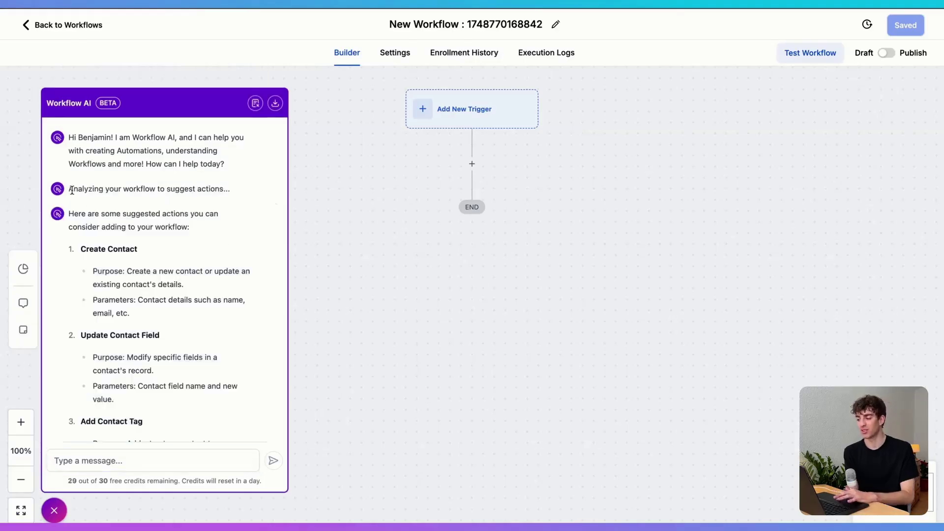
{"action": "left_click_drag", "start_coordinate": [72, 190], "coordinate": [224, 192]}
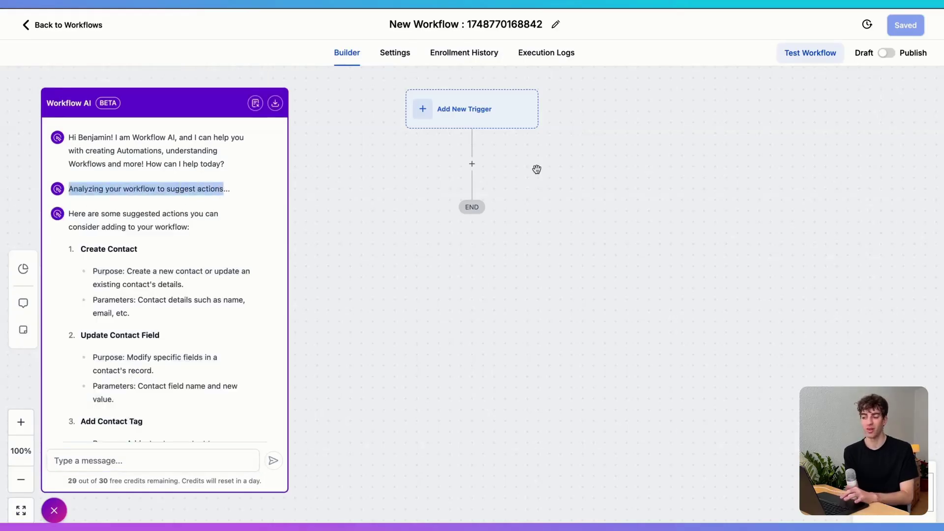
{"action": "scroll", "coordinate": [117, 264], "scroll_direction": "down", "scroll_amount": 2}
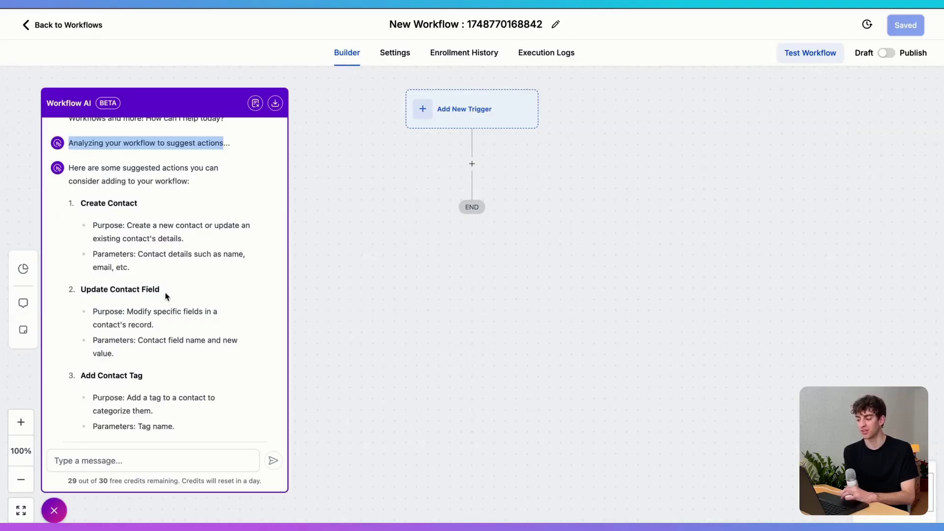
{"action": "scroll", "coordinate": [166, 296], "scroll_direction": "down", "scroll_amount": 2}
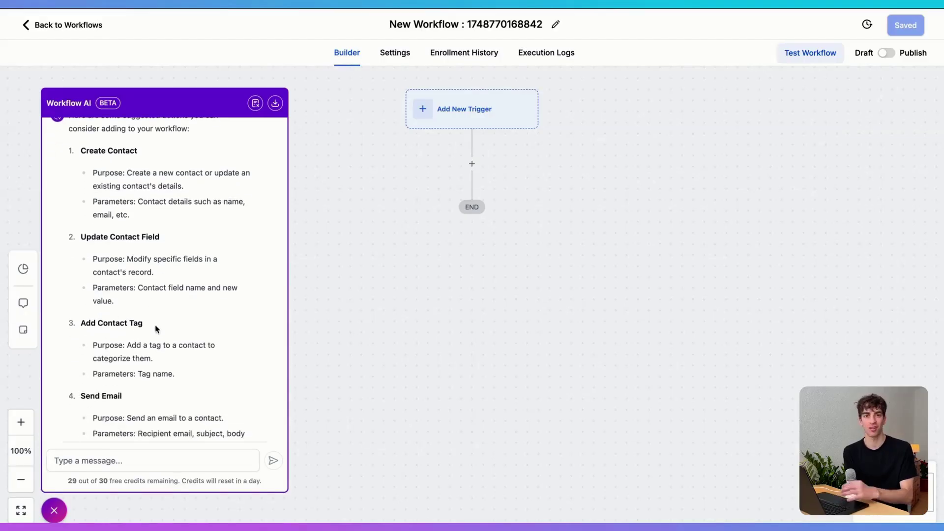
{"action": "scroll", "coordinate": [253, 276], "scroll_direction": "down", "scroll_amount": 15}
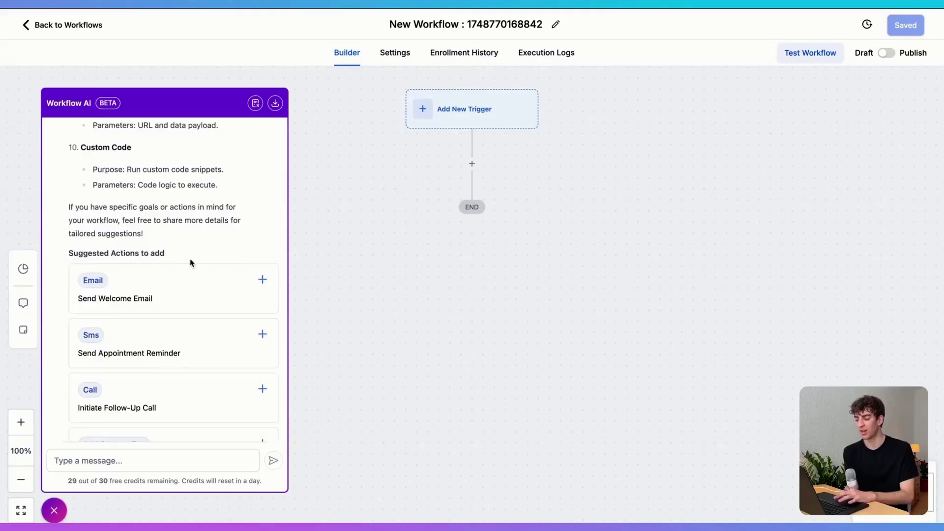
Step: Insert the suggested 'Send Welcome Email' Email action between the trigger and END, and save it
{"action": "left_click", "coordinate": [260, 283]}
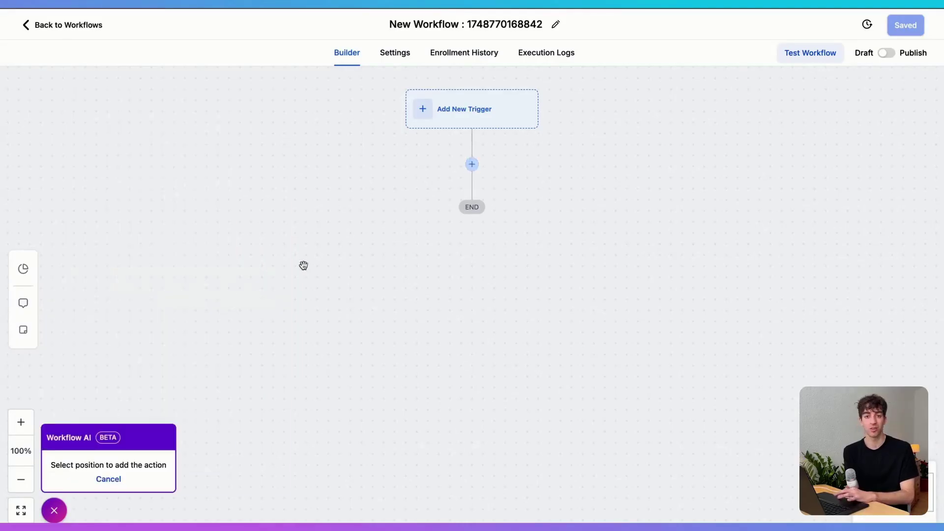
{"action": "left_click", "coordinate": [472, 167]}
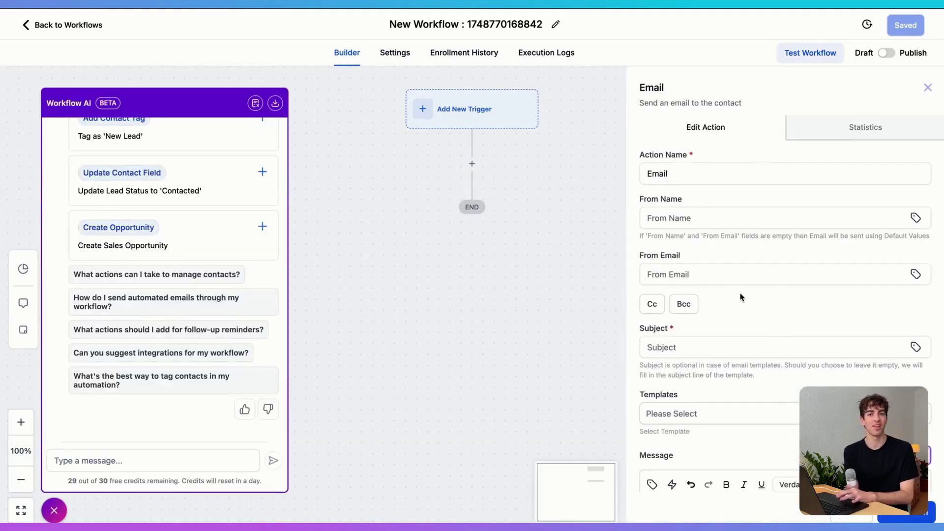
{"action": "left_click", "coordinate": [902, 516]}
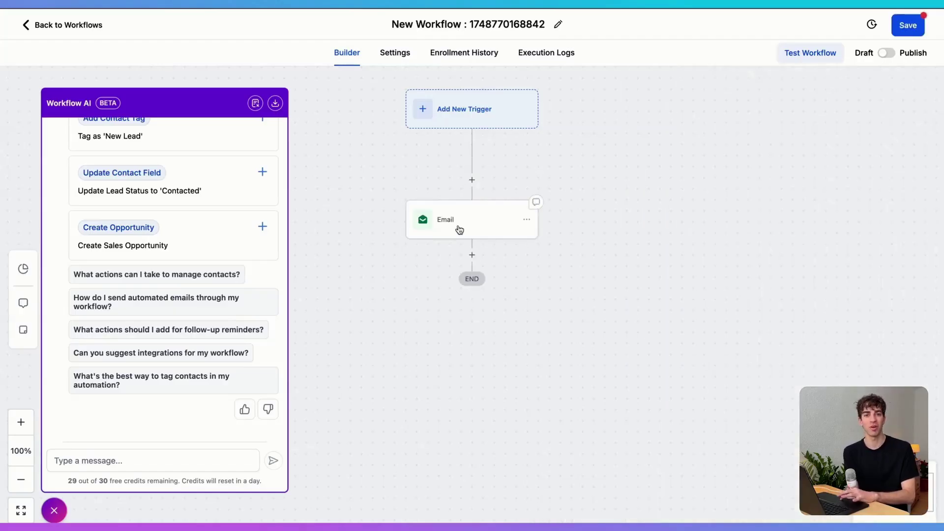